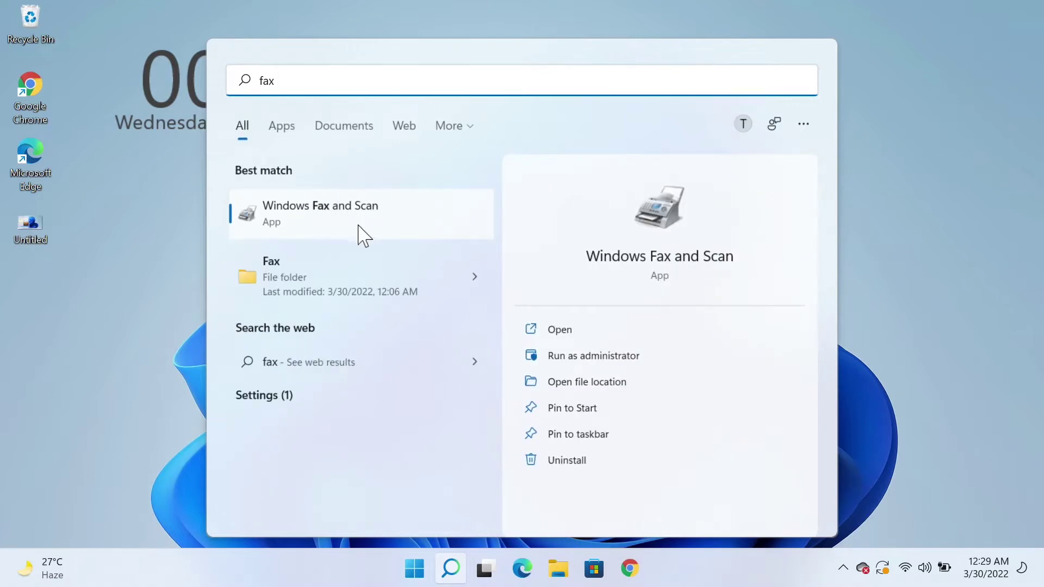
- Launch Windows Fax and Scan and start a new scan using the Brother scanner
{"action": "left_click", "coordinate": [338, 230]}
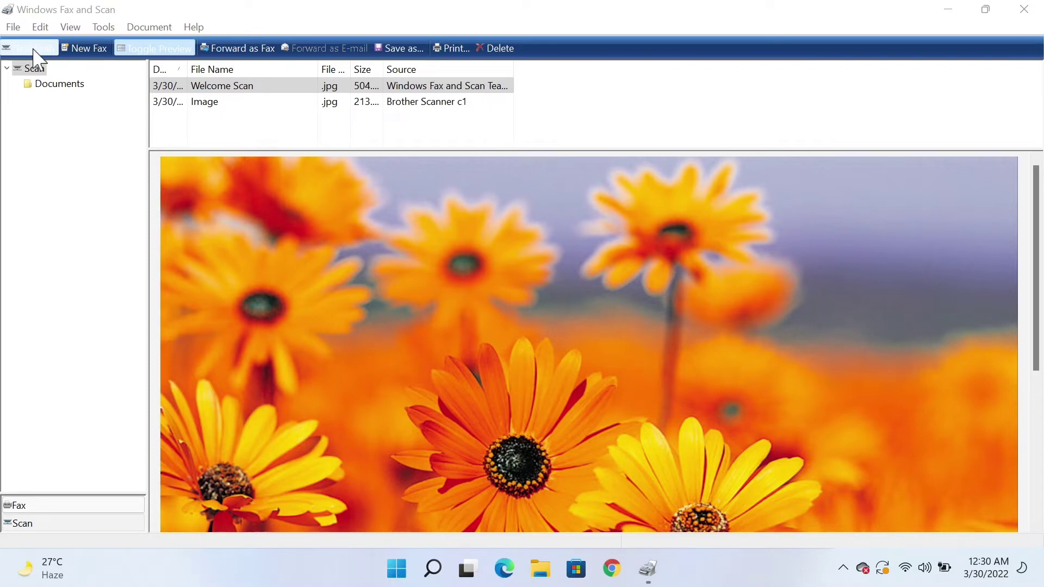
{"action": "left_click", "coordinate": [33, 51]}
{"action": "left_click", "coordinate": [477, 85]}
{"action": "left_click", "coordinate": [635, 402]}
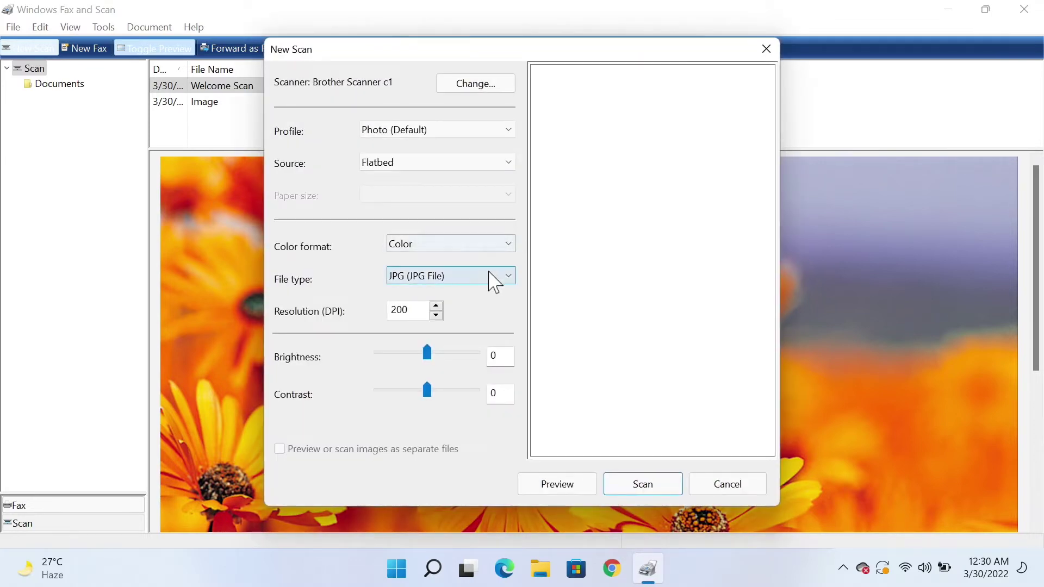
- Set the scan's file type to JPG and colour format to Color
{"action": "left_click", "coordinate": [496, 279]}
{"action": "left_click", "coordinate": [526, 282]}
{"action": "left_click", "coordinate": [504, 247]}
{"action": "left_click", "coordinate": [521, 281]}
- Scan the warranty card from the Brother scanner, producing Image (2)
{"action": "left_click", "coordinate": [643, 483]}
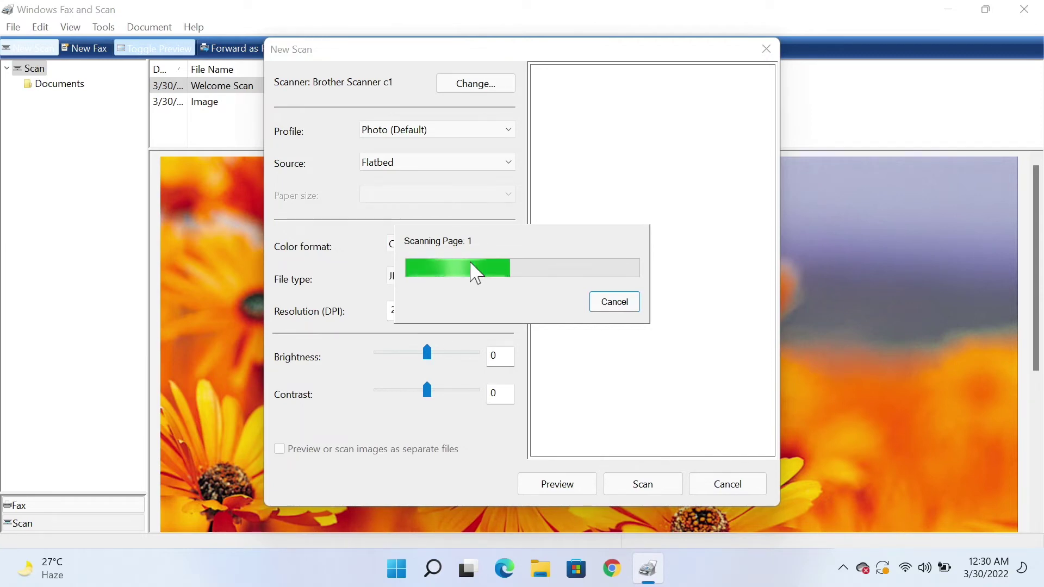
{"action": "scroll", "coordinate": [390, 290], "scroll_direction": "down", "scroll_amount": 3}
{"action": "scroll", "coordinate": [390, 289], "scroll_direction": "down", "scroll_amount": 2}
{"action": "scroll", "coordinate": [389, 290], "scroll_direction": "down", "scroll_amount": 1}
{"action": "scroll", "coordinate": [390, 290], "scroll_direction": "up", "scroll_amount": 4}
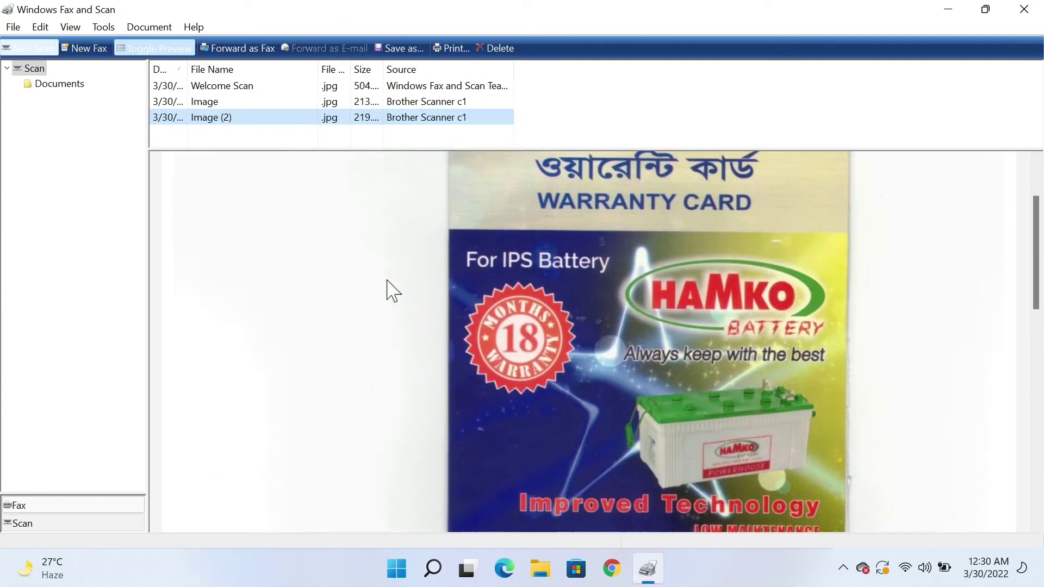
{"action": "scroll", "coordinate": [390, 290], "scroll_direction": "up", "scroll_amount": 2}
- Save the scanned Image (2) as a file in the Desktop folder
{"action": "left_click", "coordinate": [406, 51]}
{"action": "left_click", "coordinate": [568, 197]}
{"action": "left_click", "coordinate": [424, 212]}
{"action": "left_click", "coordinate": [471, 343]}
{"action": "left_click", "coordinate": [653, 344]}
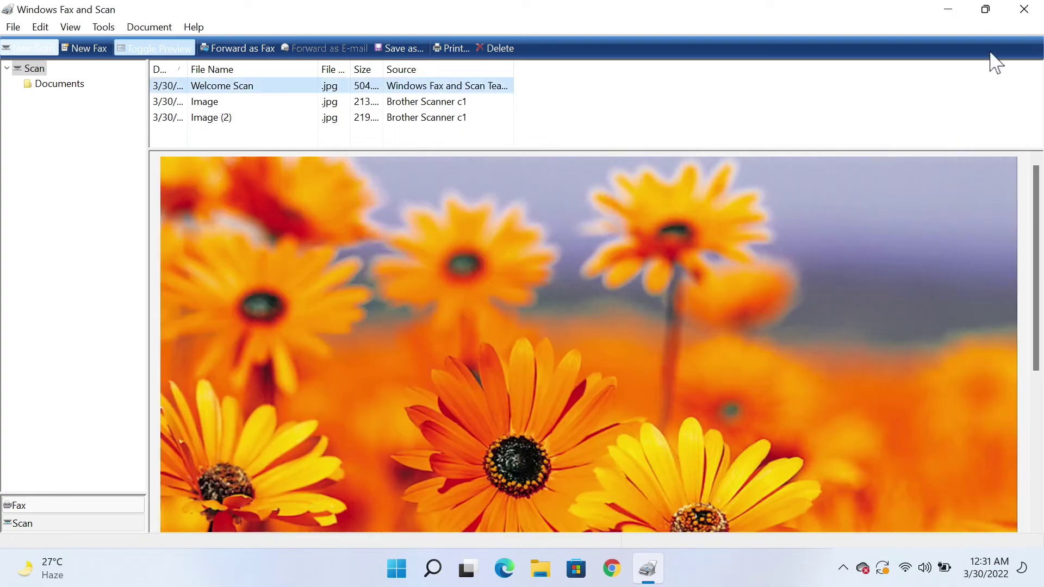